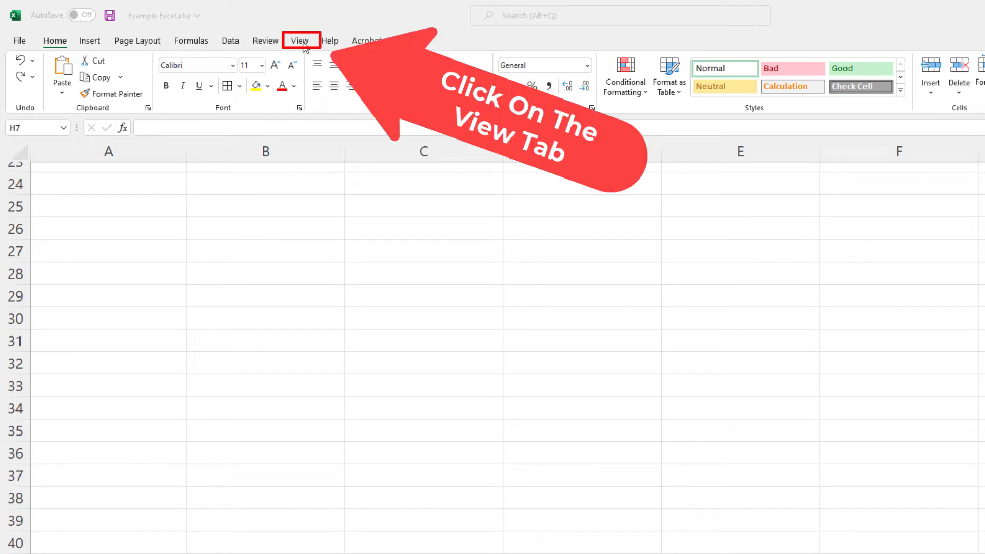
- Turn off Gridlines under the View tab's Show group on the Schedule sheet
click(300, 41)
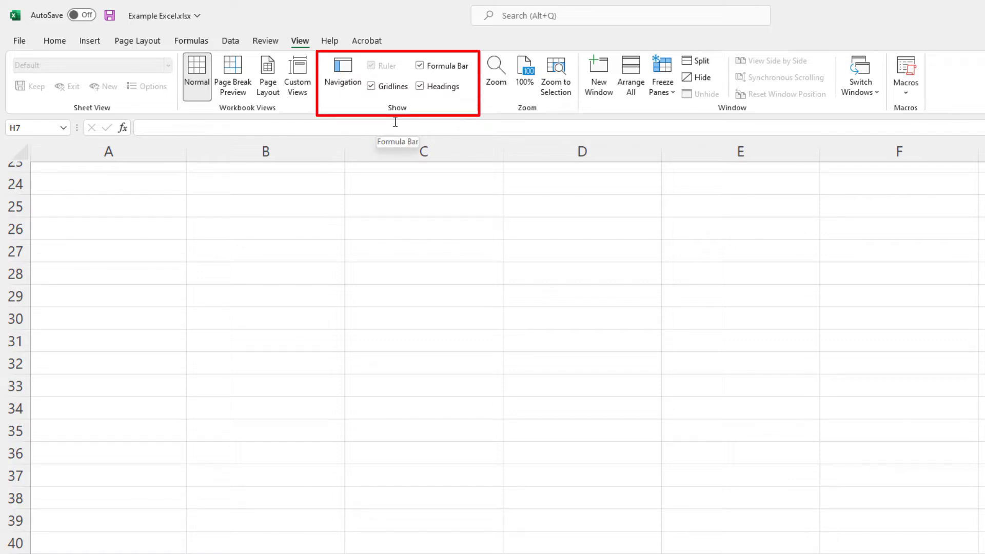
click(372, 87)
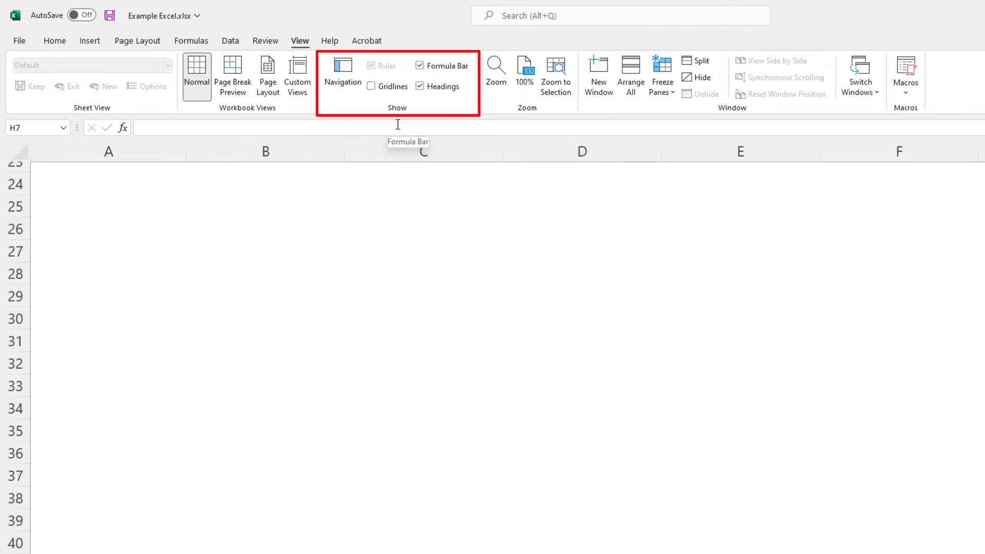
- Re-check Gridlines in the View tab's Show group to restore the Schedule sheet's cell grid
click(372, 87)
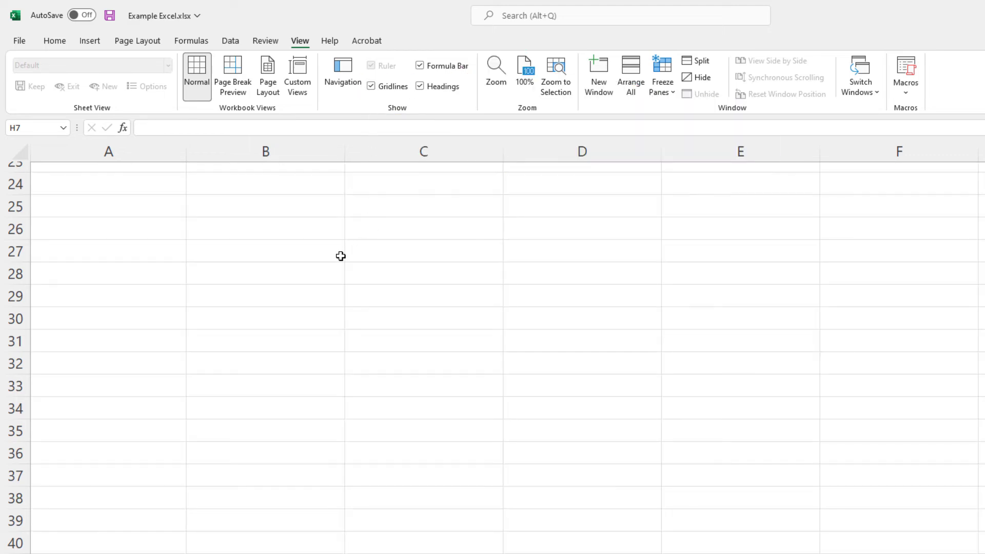